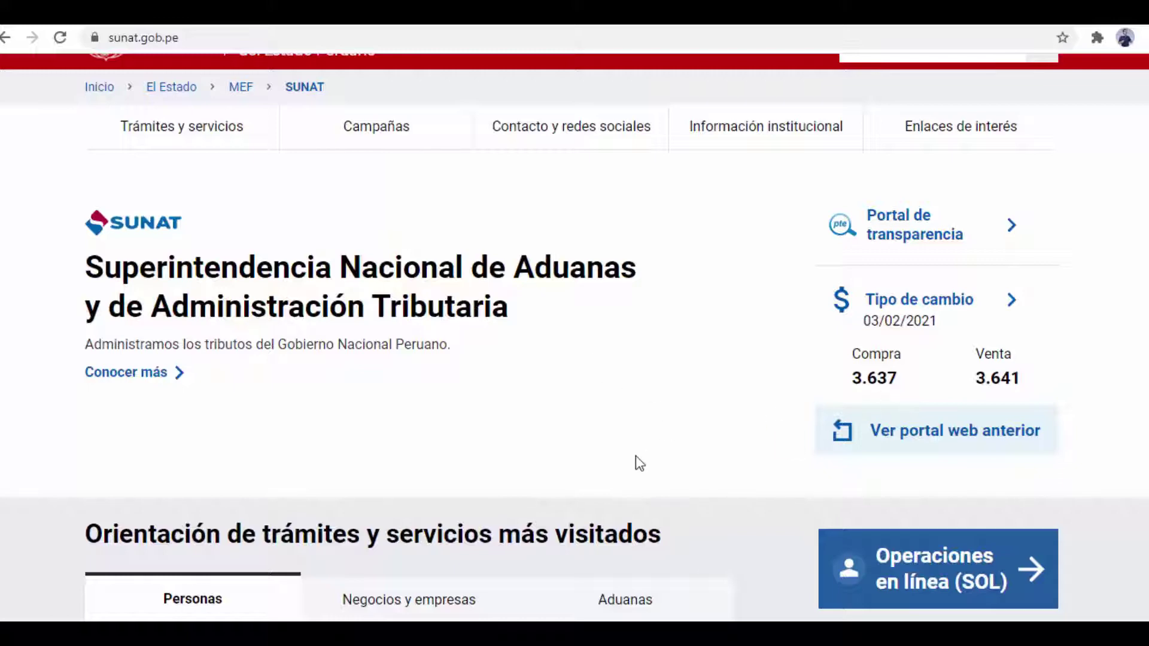
# Open Operaciones en línea (SOL), enter the Otras Declaraciones y Pagos portal and maximise its window
pyautogui.scroll(-1, 694, 455)
pyautogui.scroll(-1, 696, 454)
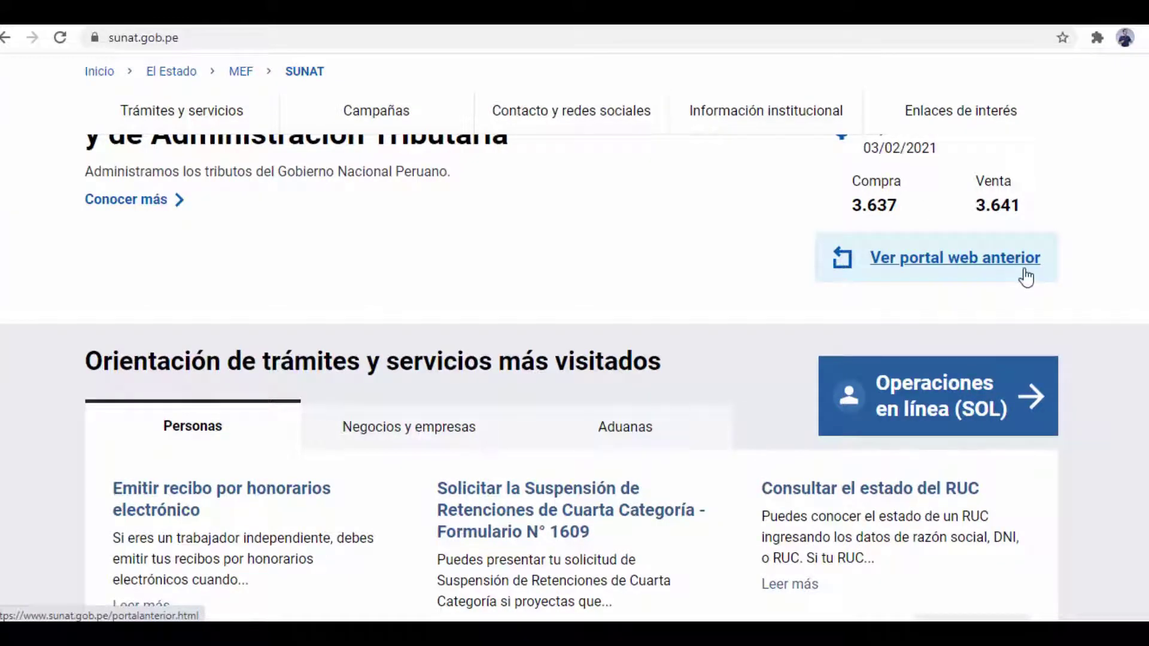
pyautogui.click(953, 412)
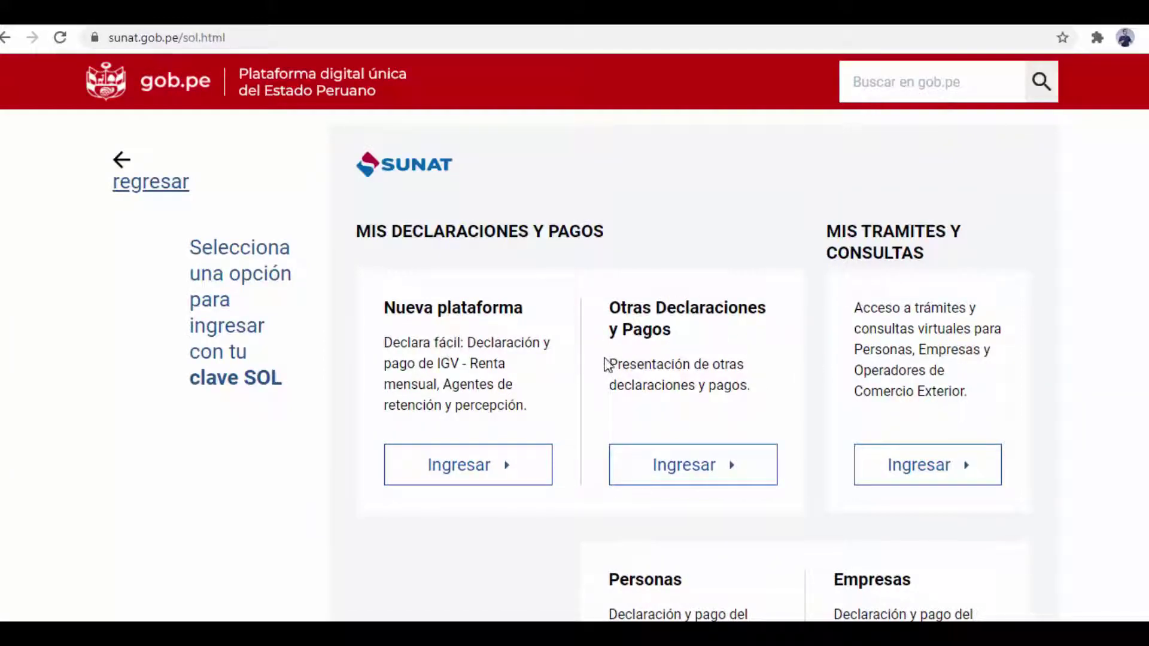
pyautogui.click(725, 472)
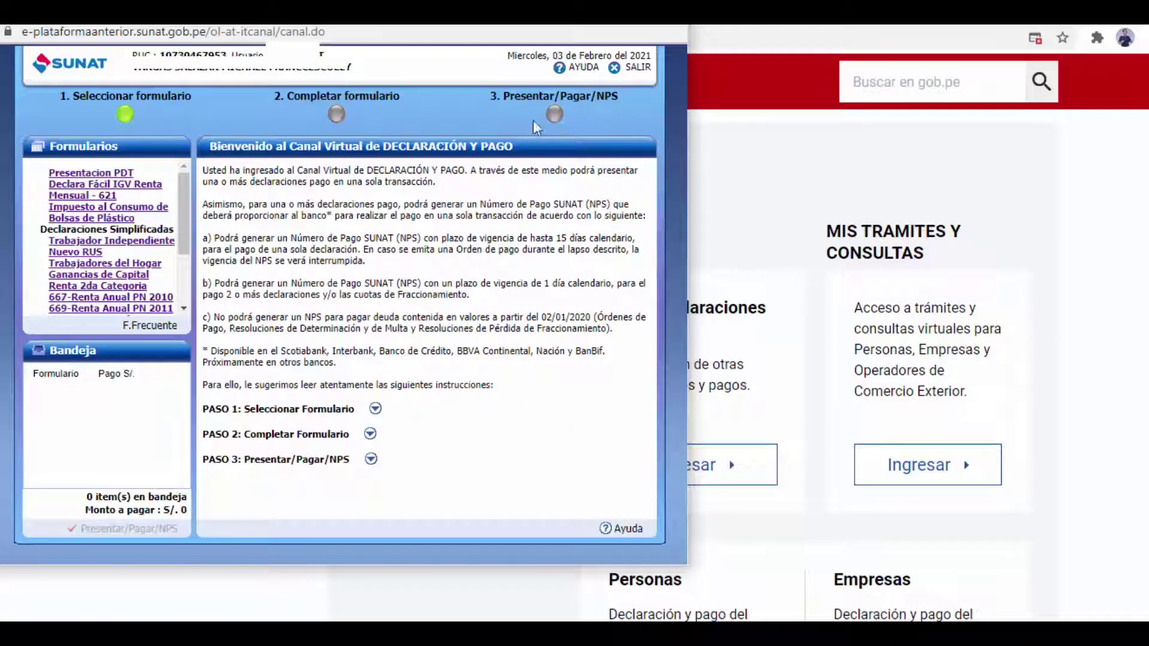
pyautogui.doubleClick(610, 31)
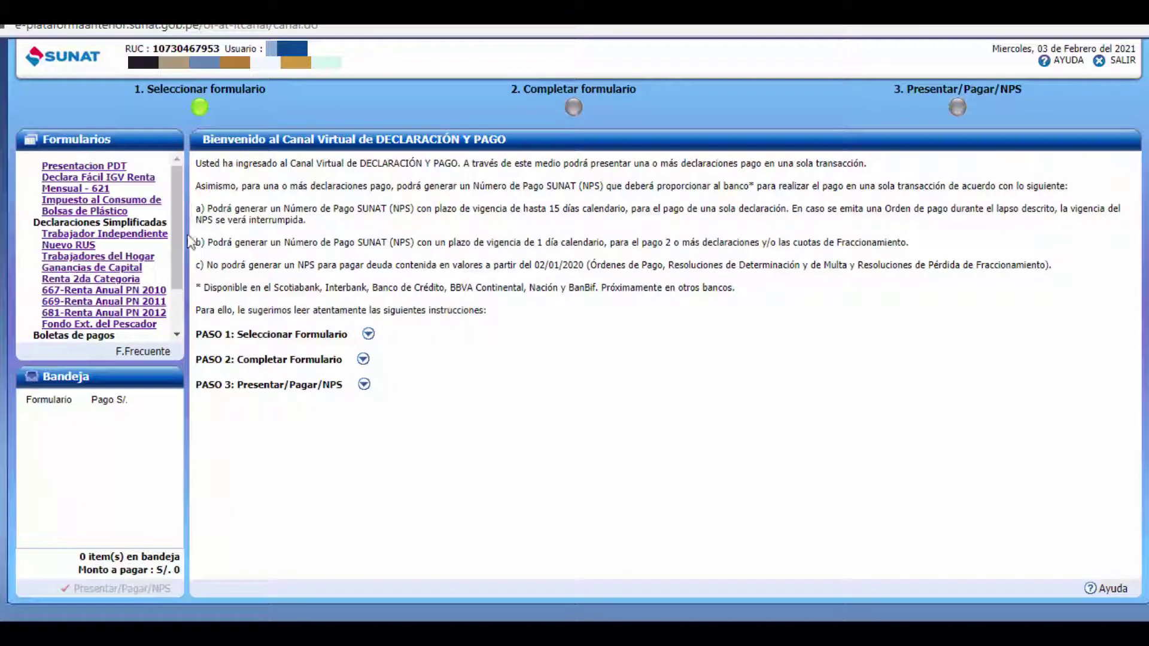
# Open the Nuevo RUS simplified declaration form and accept the notice about the new platform
pyautogui.moveTo(176, 219)
pyautogui.mouseDown()
pyautogui.moveTo(174, 272)
pyautogui.moveTo(180, 216)
pyautogui.mouseUp()
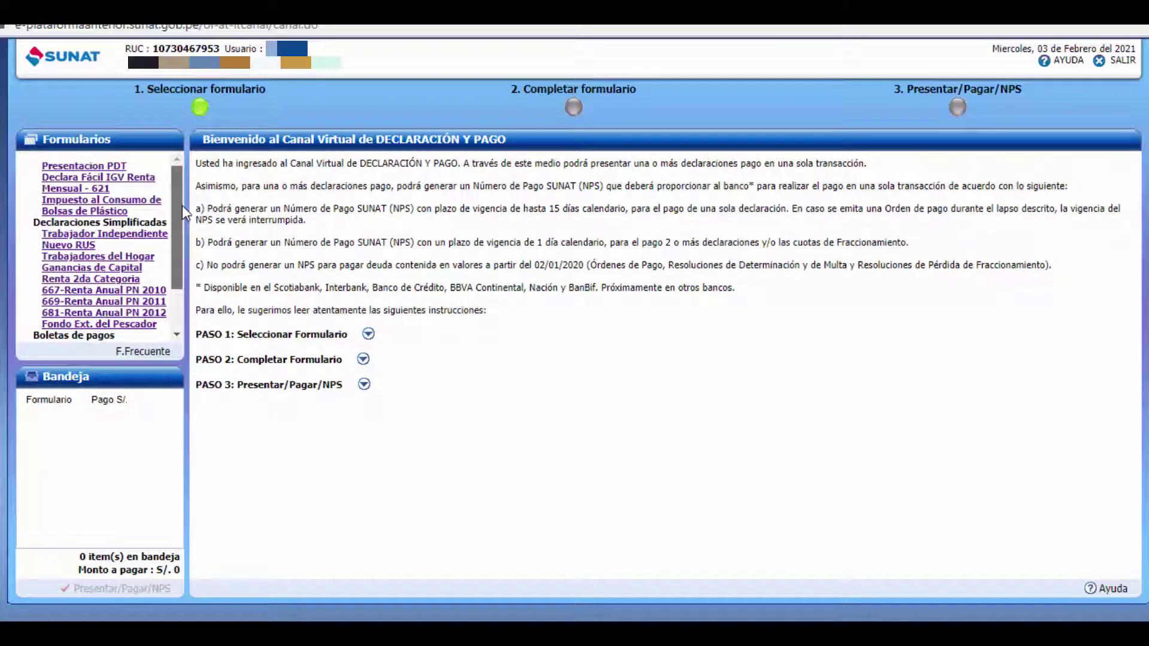
pyautogui.click(77, 248)
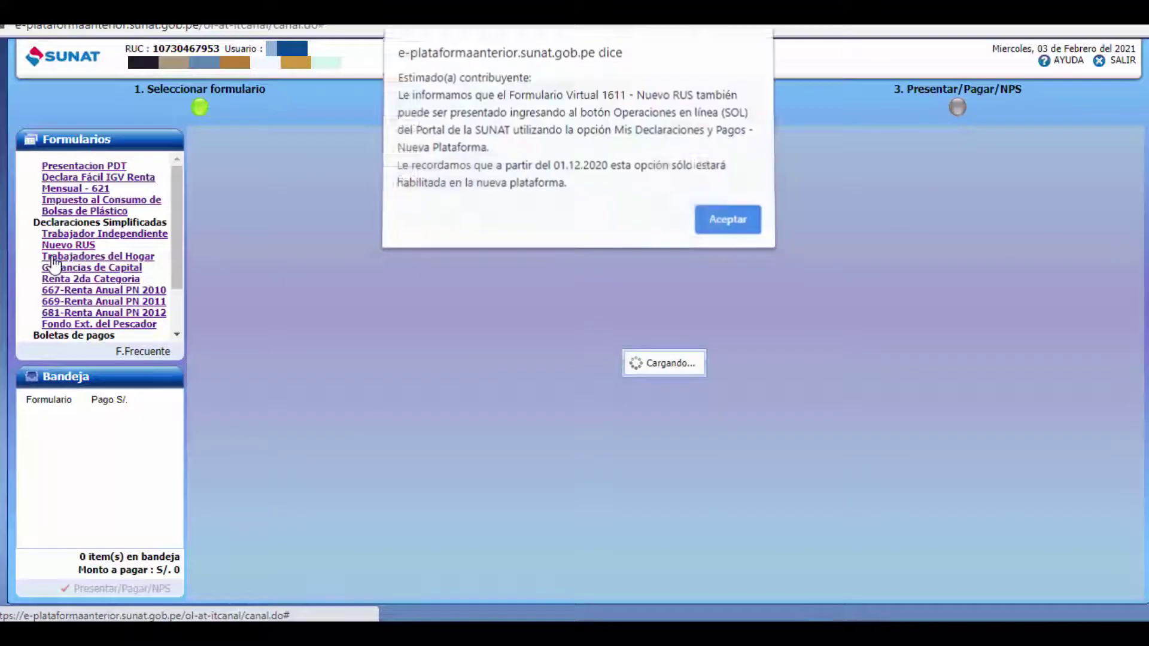
pyautogui.click(733, 232)
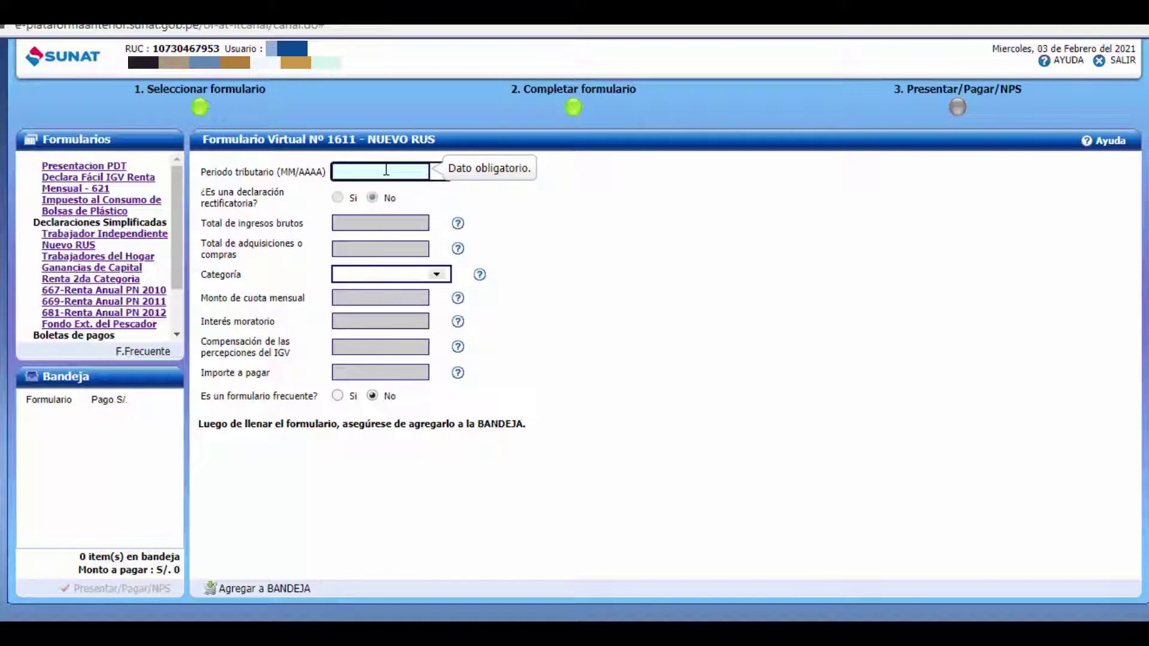
# Enter tax period 11/2020 and a gross income total of 5,000 in the Nuevo RUS form
pyautogui.write('11')
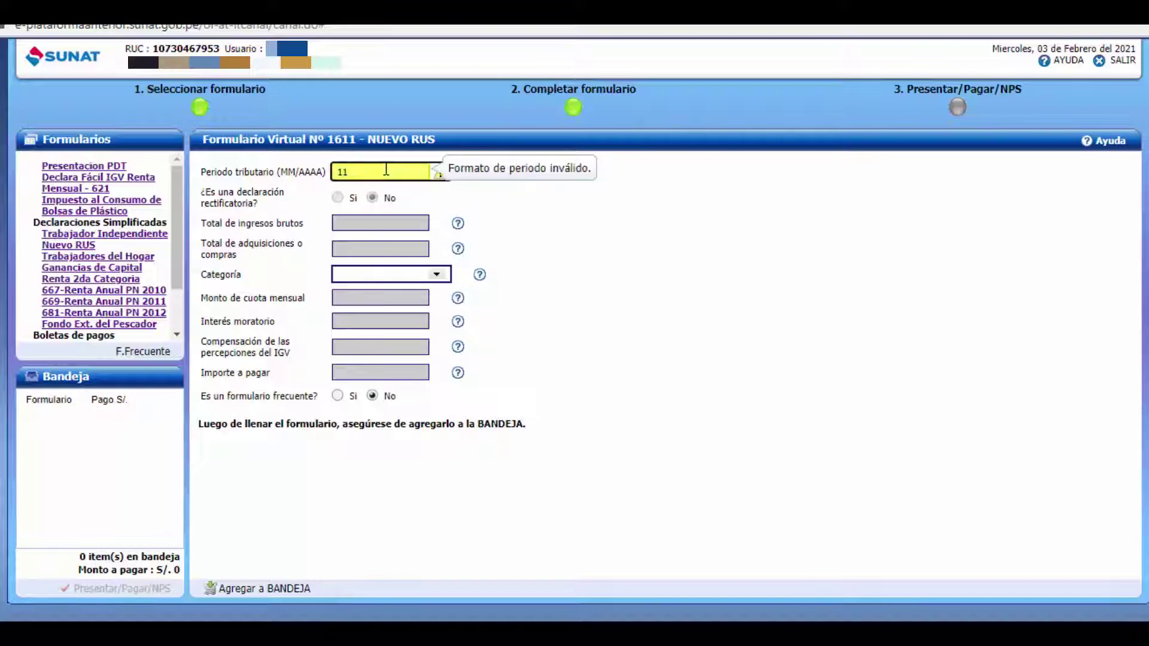
pyautogui.write('/2020')
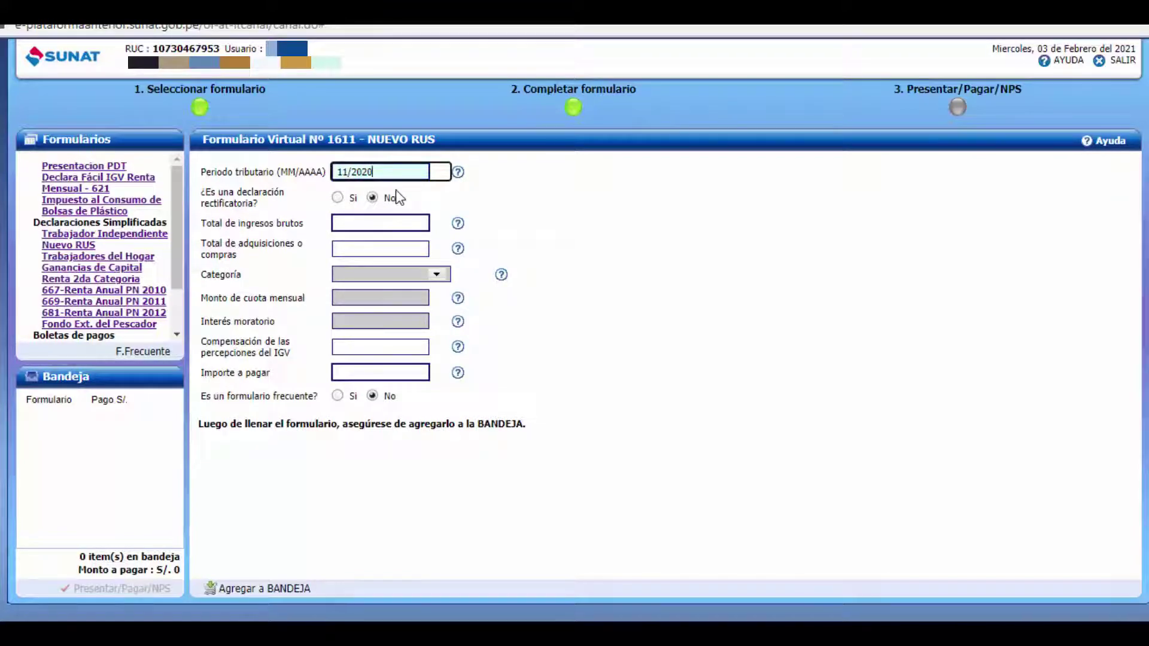
pyautogui.click(405, 221)
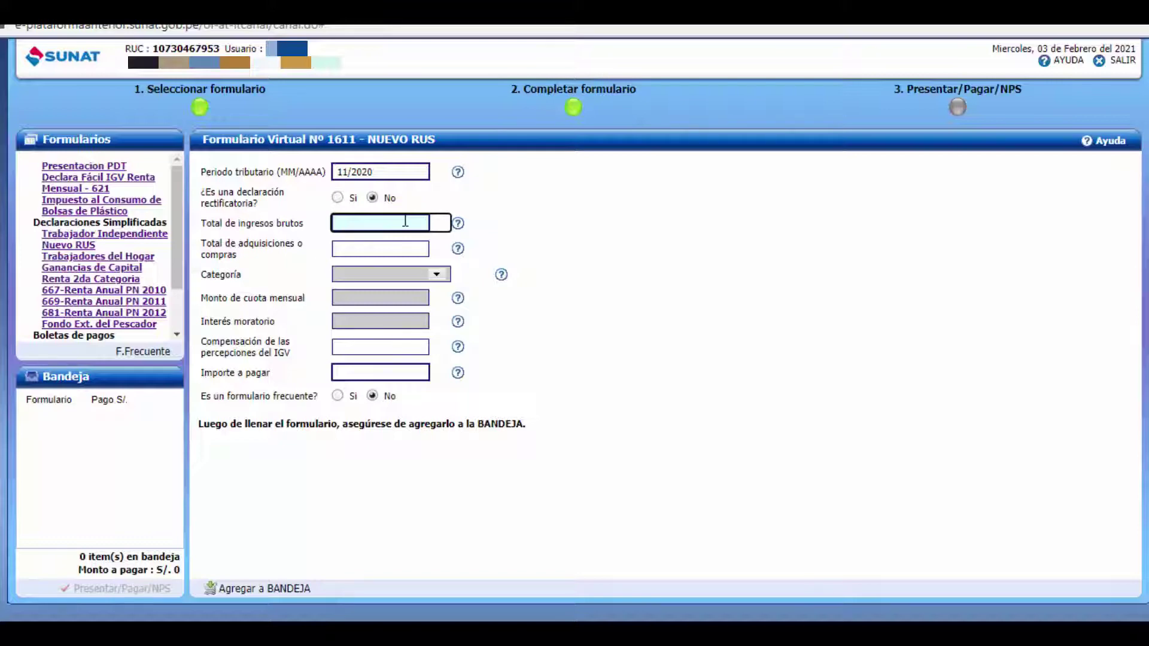
pyautogui.write('5000')
pyautogui.press('Tab')
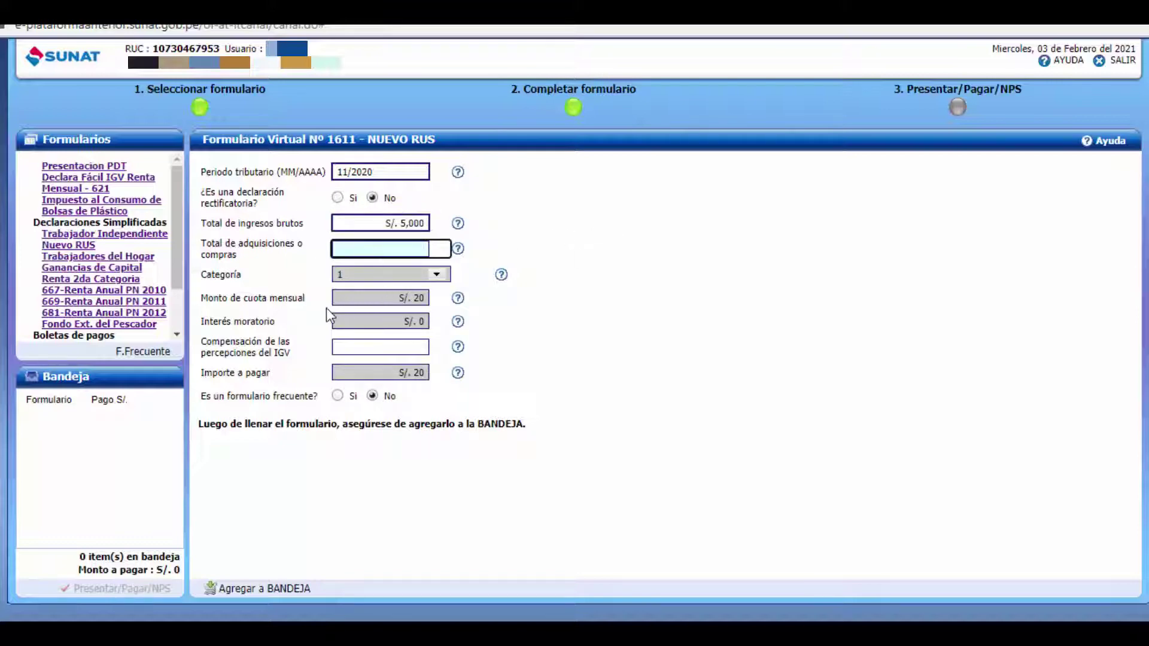
# Try gross income totals of 8000 and 10000 in the Nuevo RUS form
pyautogui.click(413, 223)
pyautogui.moveTo(458, 226)
pyautogui.write('8000')
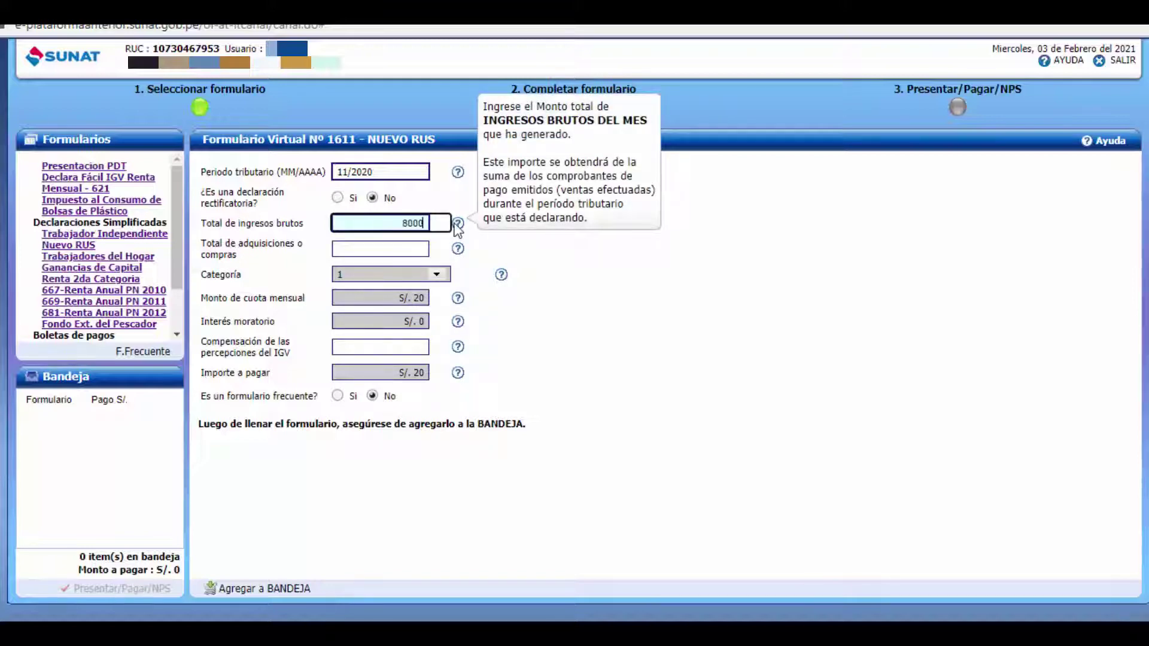
pyautogui.press('Tab')
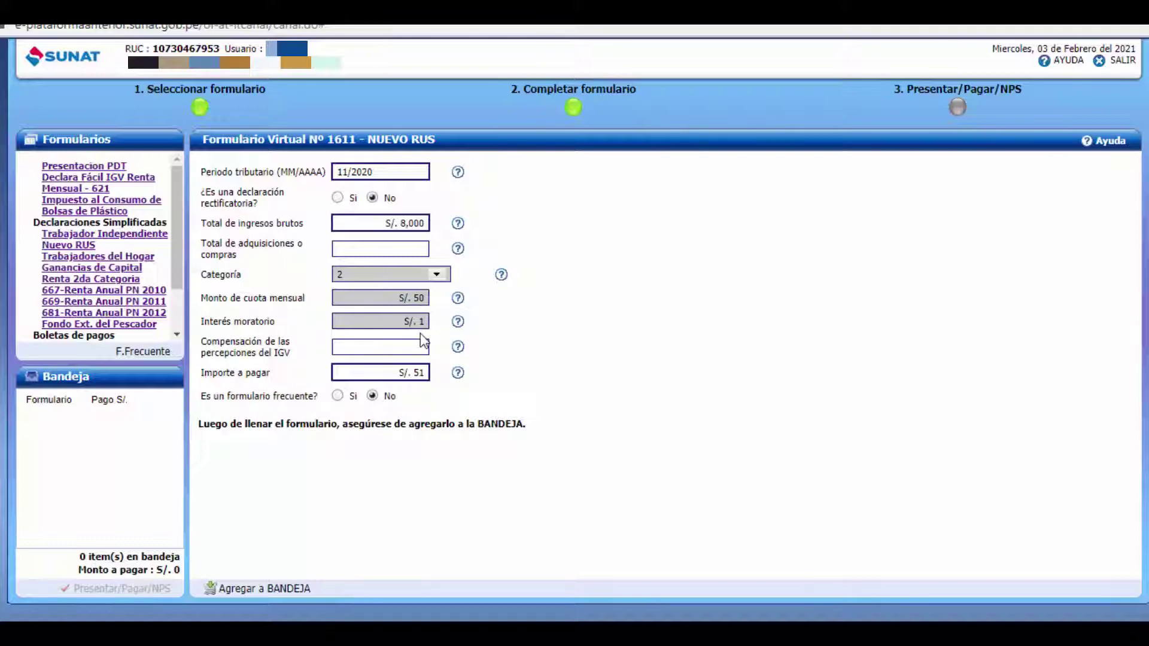
pyautogui.press('Tab')
pyautogui.write('10000')
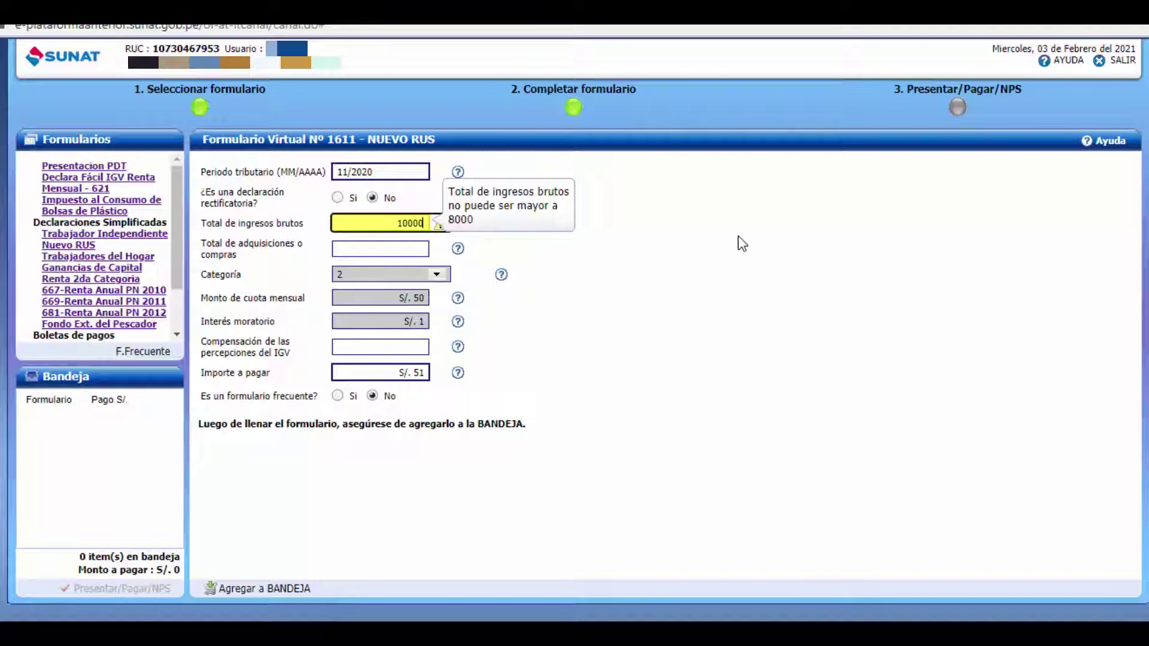
# Set the gross income total to 5,000 and the total acquisitions or purchases to 5,000
pyautogui.doubleClick(394, 220)
pyautogui.write('5')
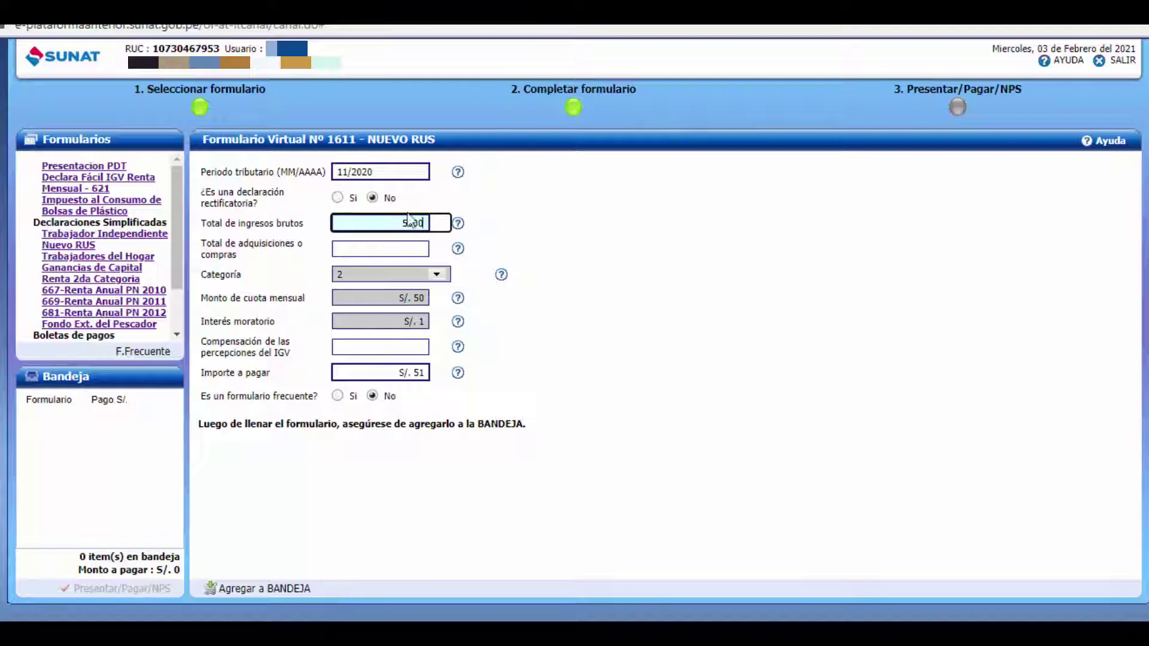
pyautogui.click(524, 241)
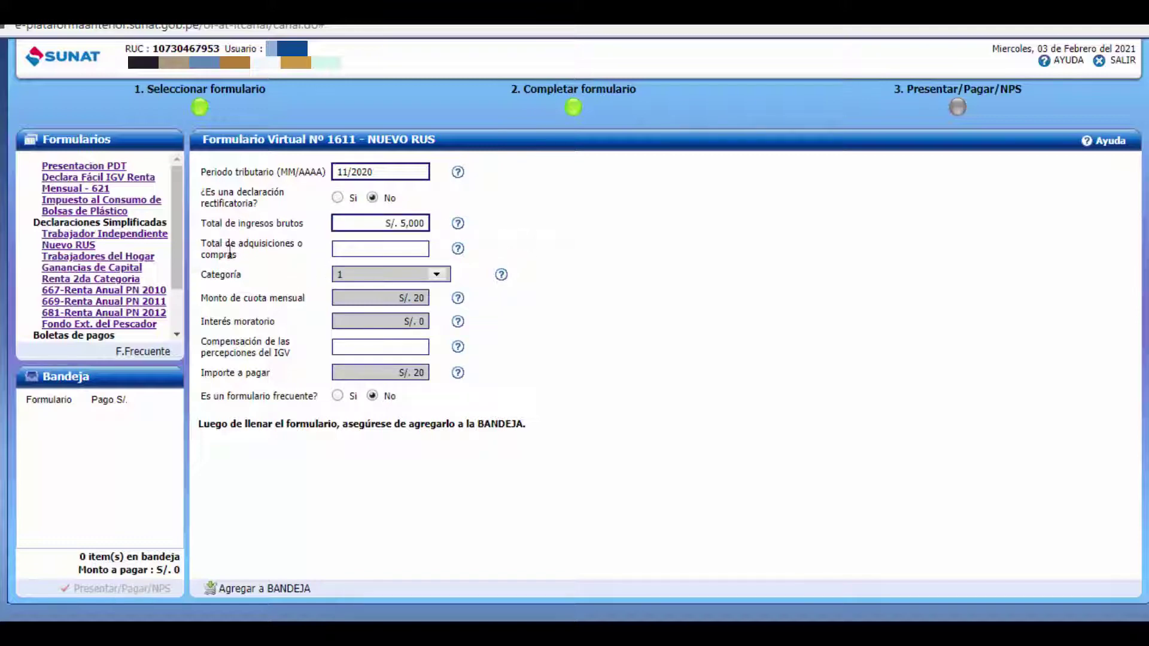
pyautogui.click(369, 246)
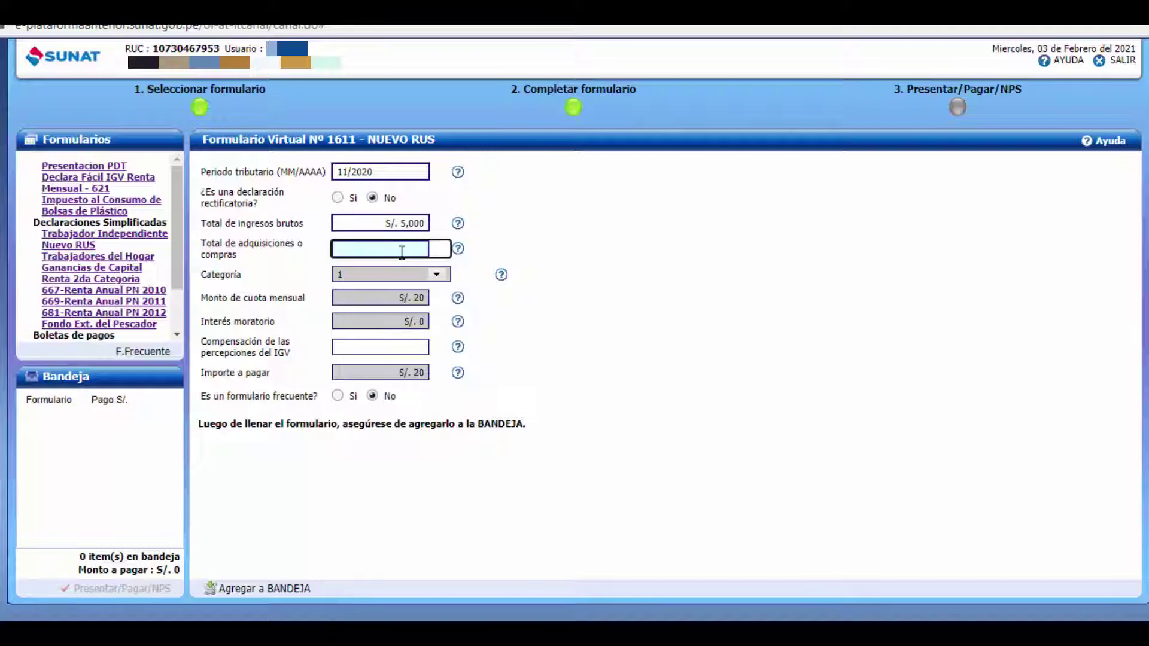
pyautogui.write('5,000')
pyautogui.press('Tab')
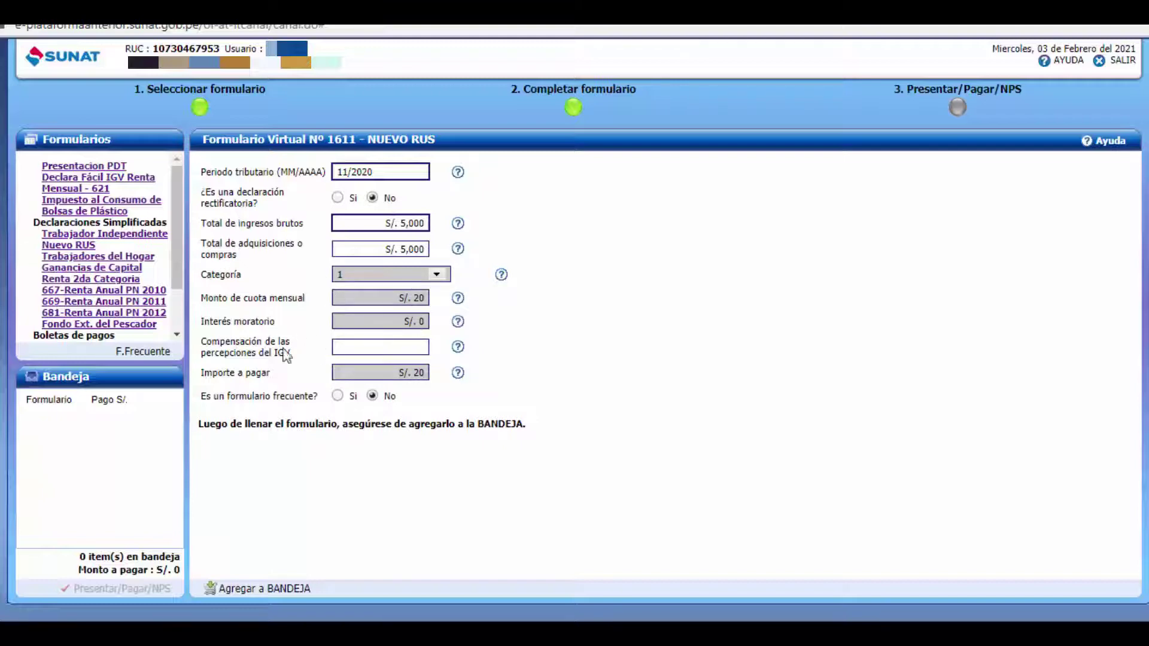
# Leave the IGV perception compensation empty, add the form to the Bandeja and proceed to Presentar/Pagar/NPS
pyautogui.click(407, 349)
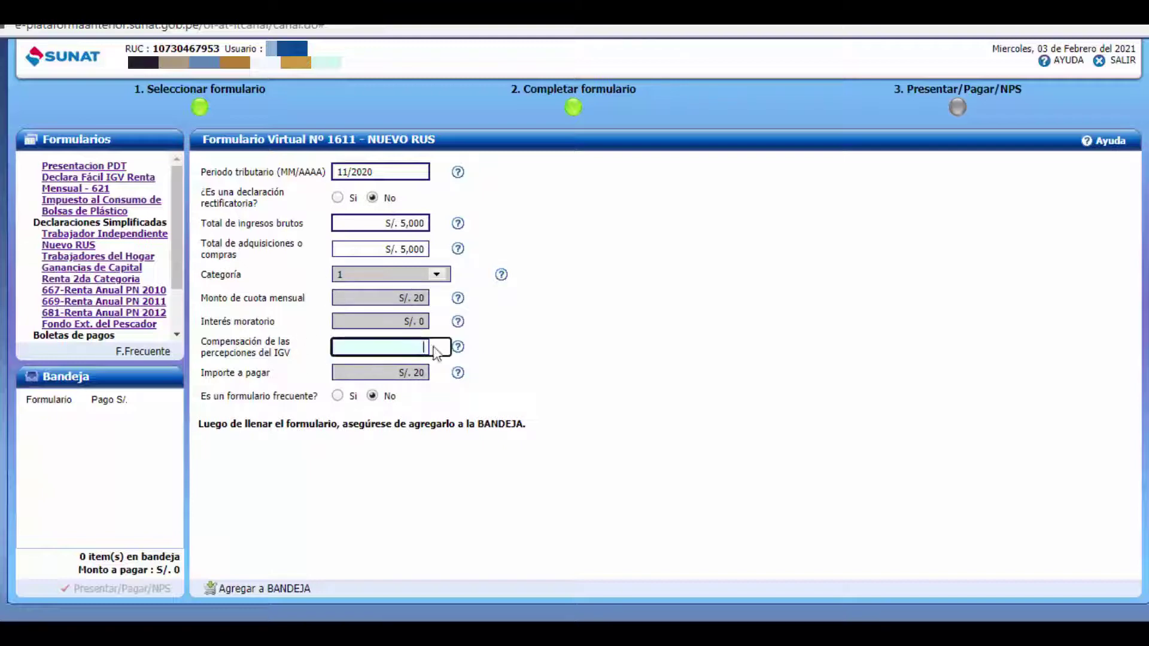
pyautogui.click(546, 375)
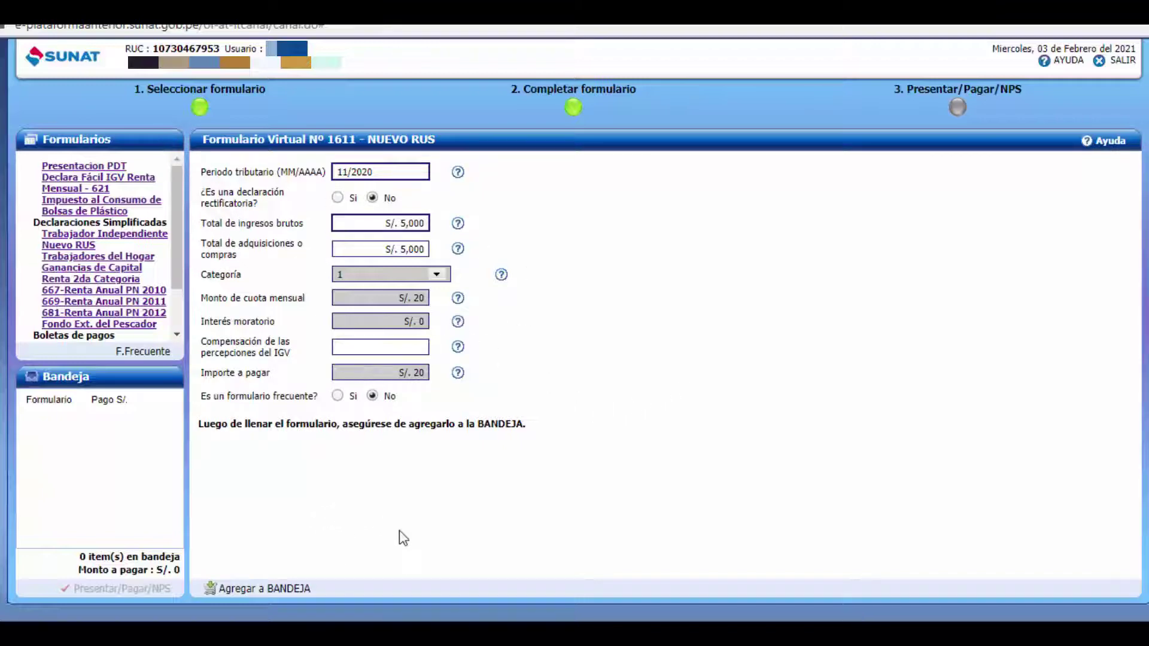
pyautogui.click(277, 589)
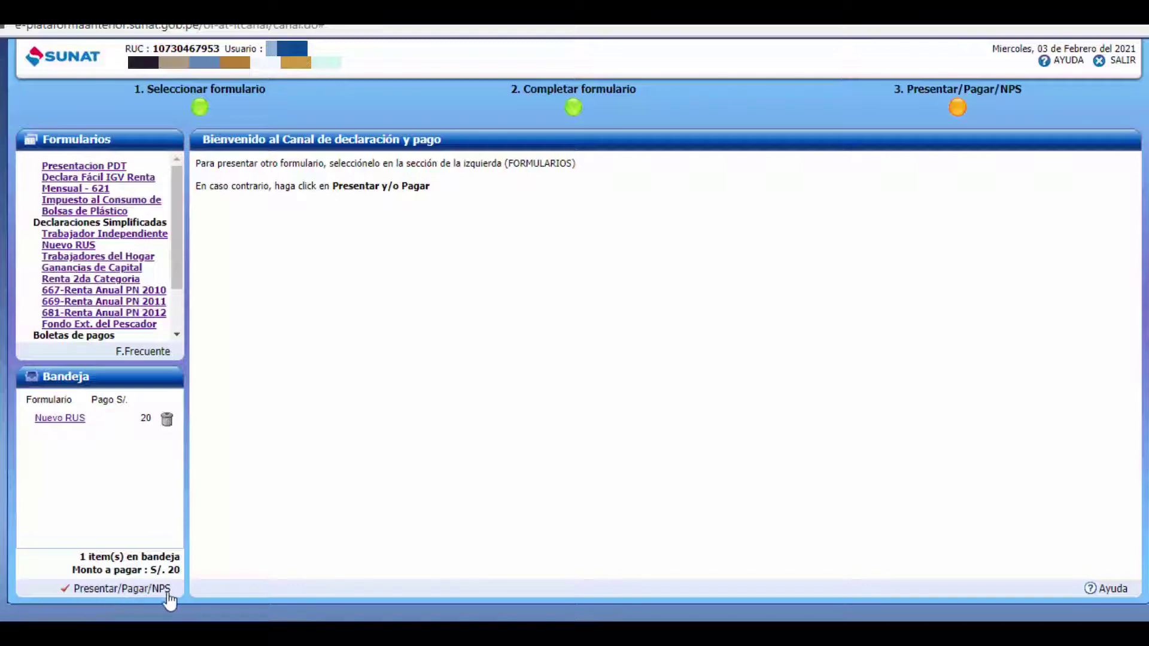
pyautogui.click(136, 589)
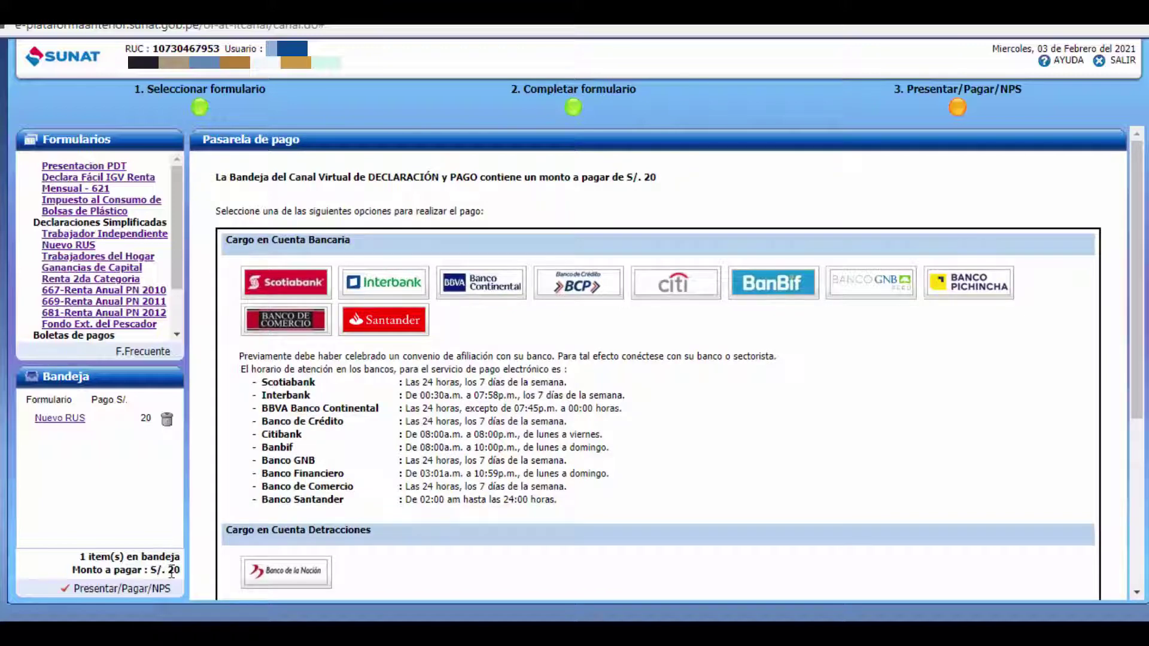
# Choose the credit and debit card payment link in the Pasarela de pago and submit the S/ 20.00 payment
pyautogui.scroll(-1, 459, 475)
pyautogui.scroll(1, 511, 326)
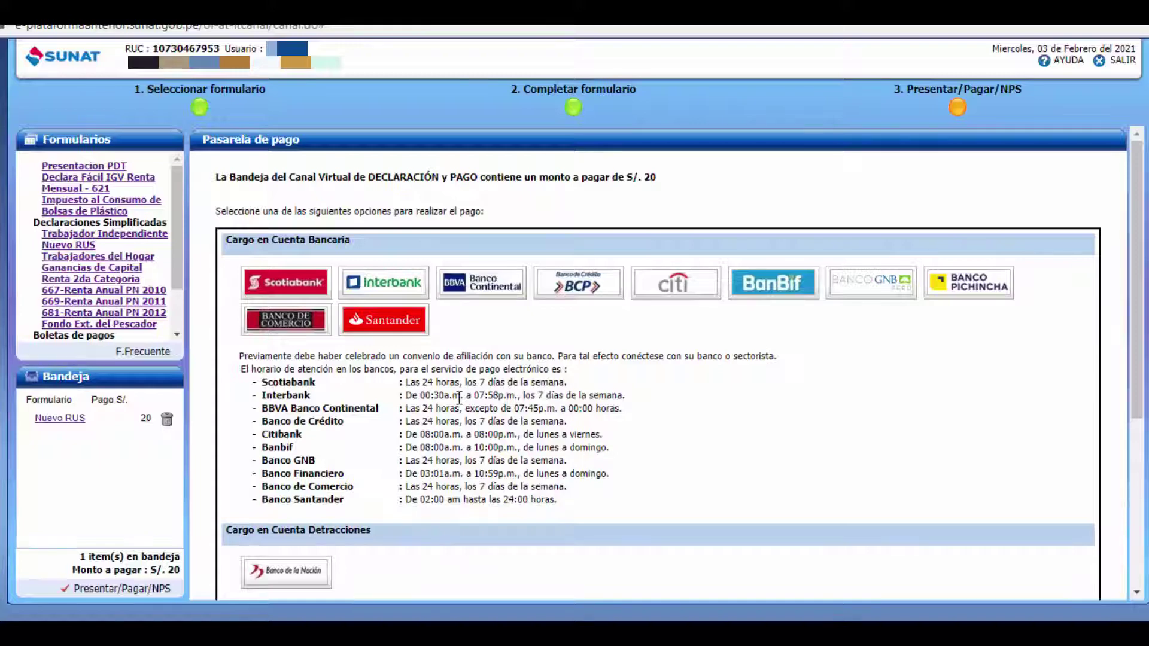
pyautogui.scroll(-3, 323, 337)
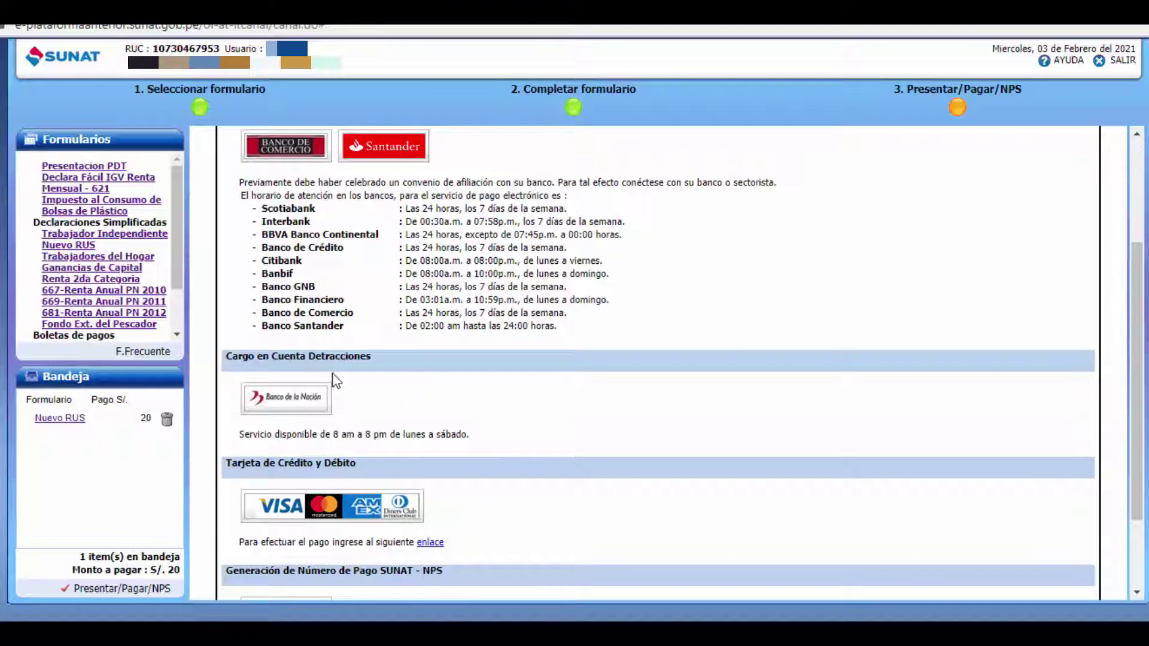
pyautogui.scroll(-1, 353, 387)
pyautogui.scroll(-3, 434, 383)
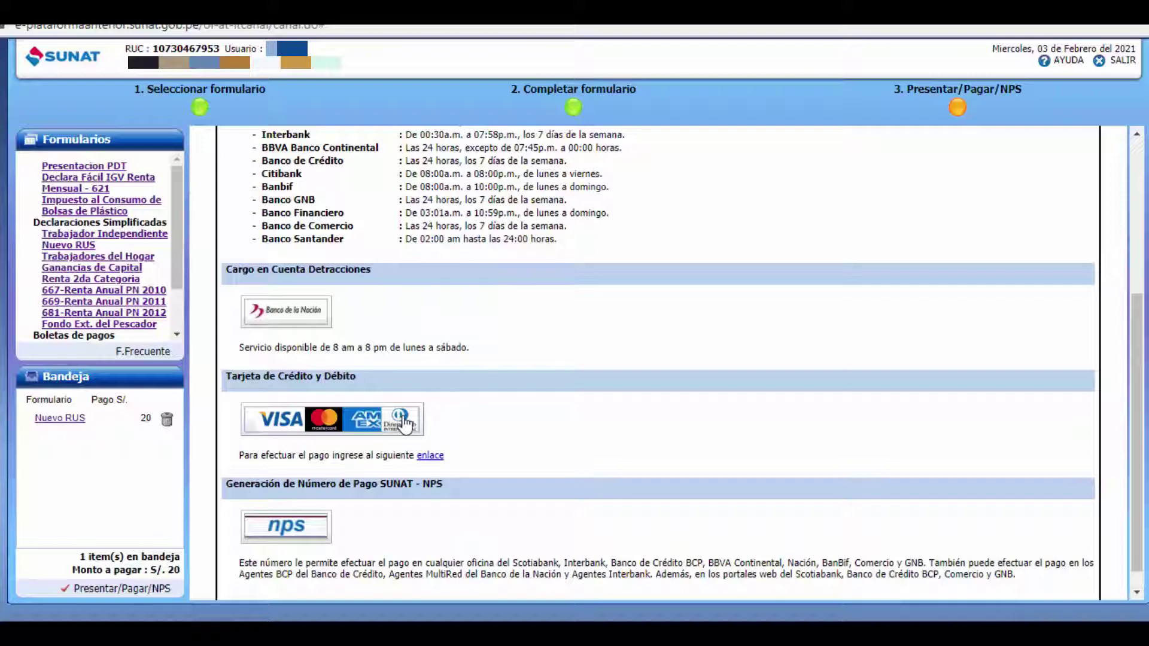
pyautogui.scroll(-2, 399, 422)
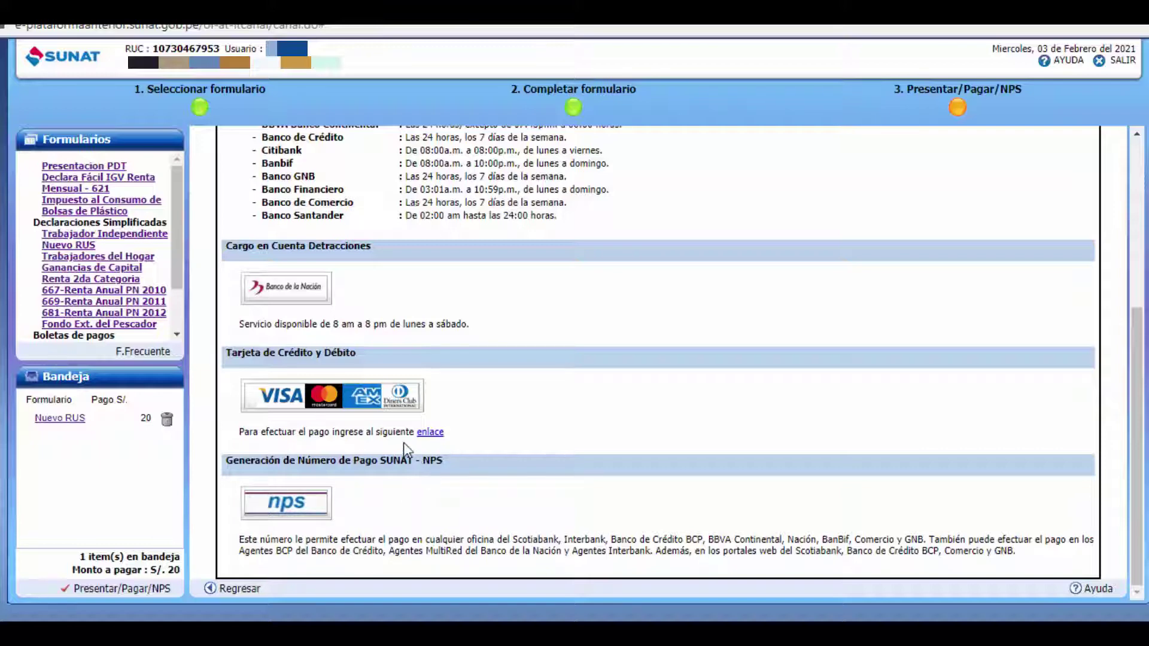
pyautogui.click(430, 433)
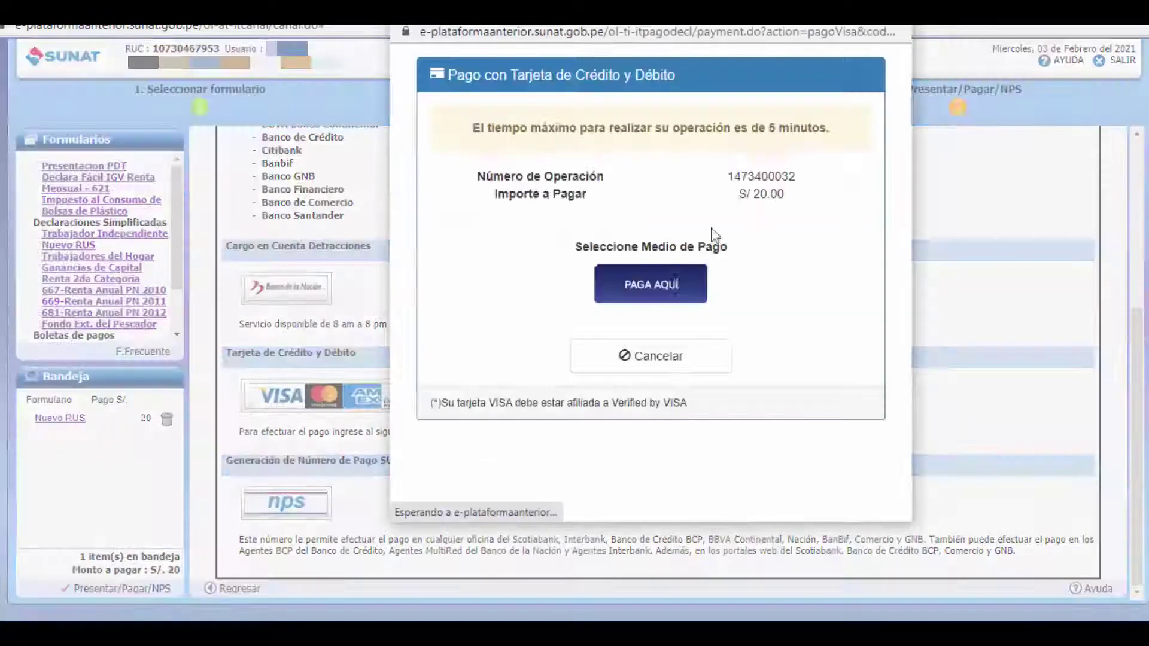
pyautogui.click(681, 266)
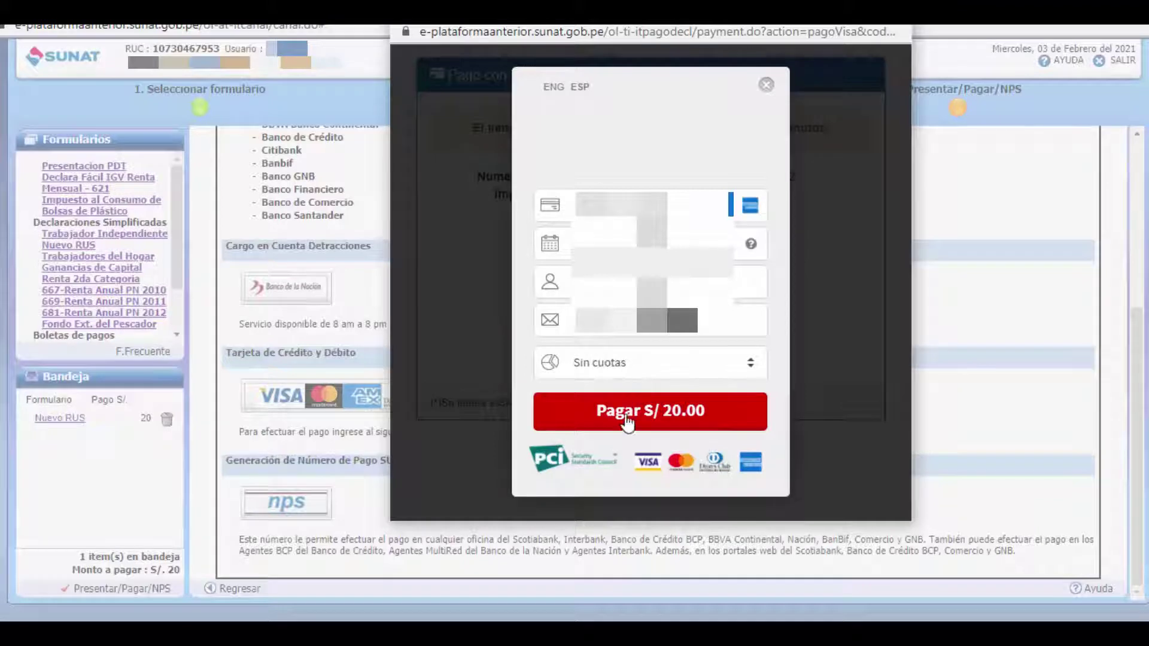
pyautogui.click(666, 427)
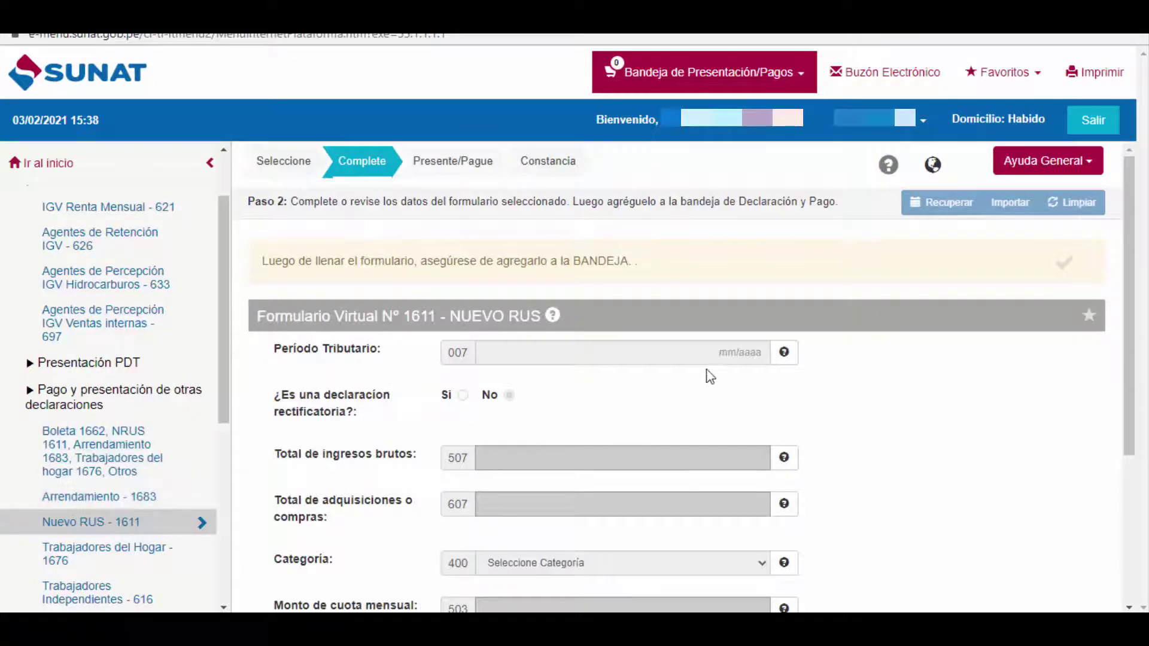
# Set the tax period to 01/2021 and the gross income total to 5,000 in the new platform's 1611 form
pyautogui.click(690, 361)
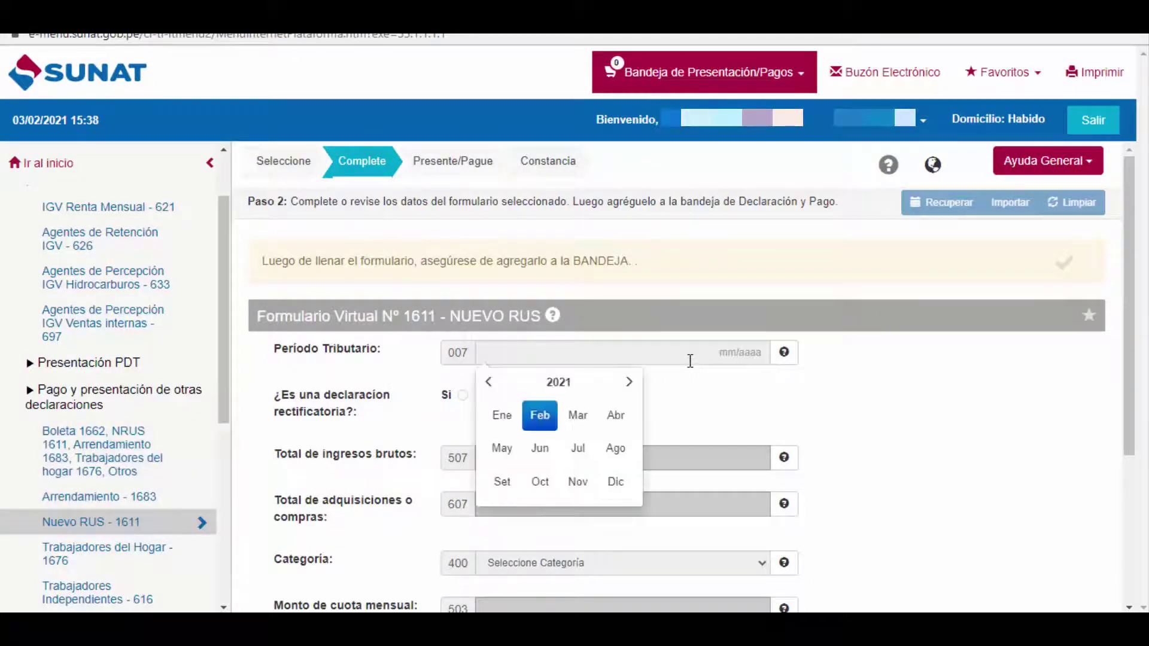
pyautogui.click(501, 419)
pyautogui.click(673, 461)
pyautogui.write('5000')
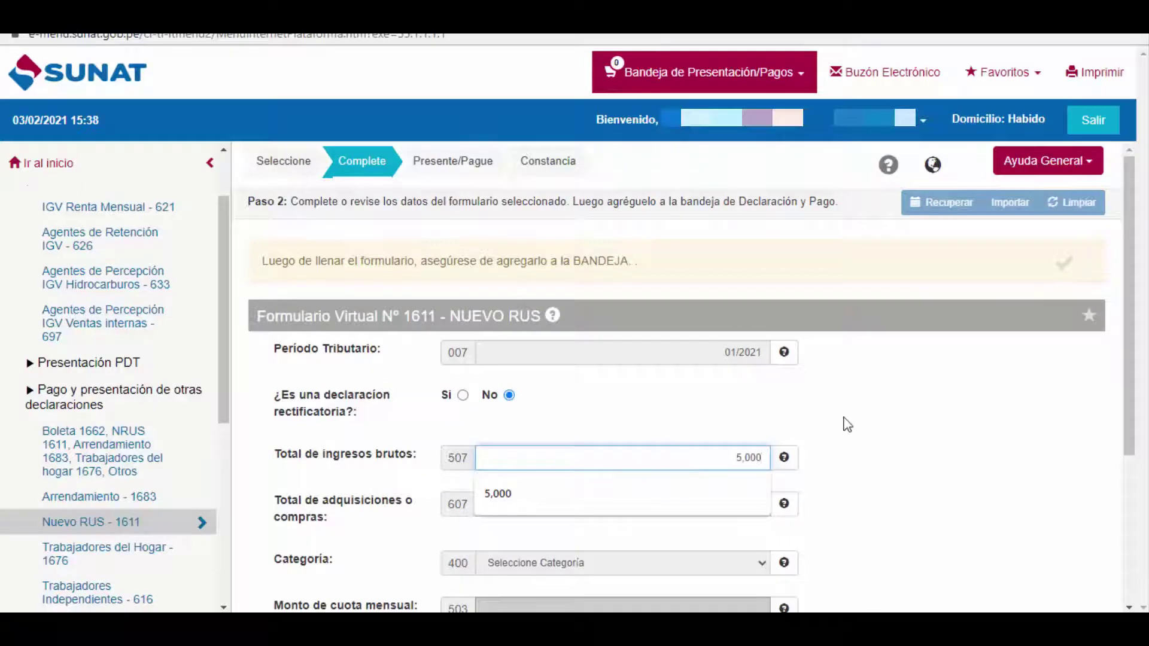
# Enter 4,000 as total acquisitions or purchases and 0 as the IGV perception compensation
pyautogui.click(755, 504)
pyautogui.write('4,000')
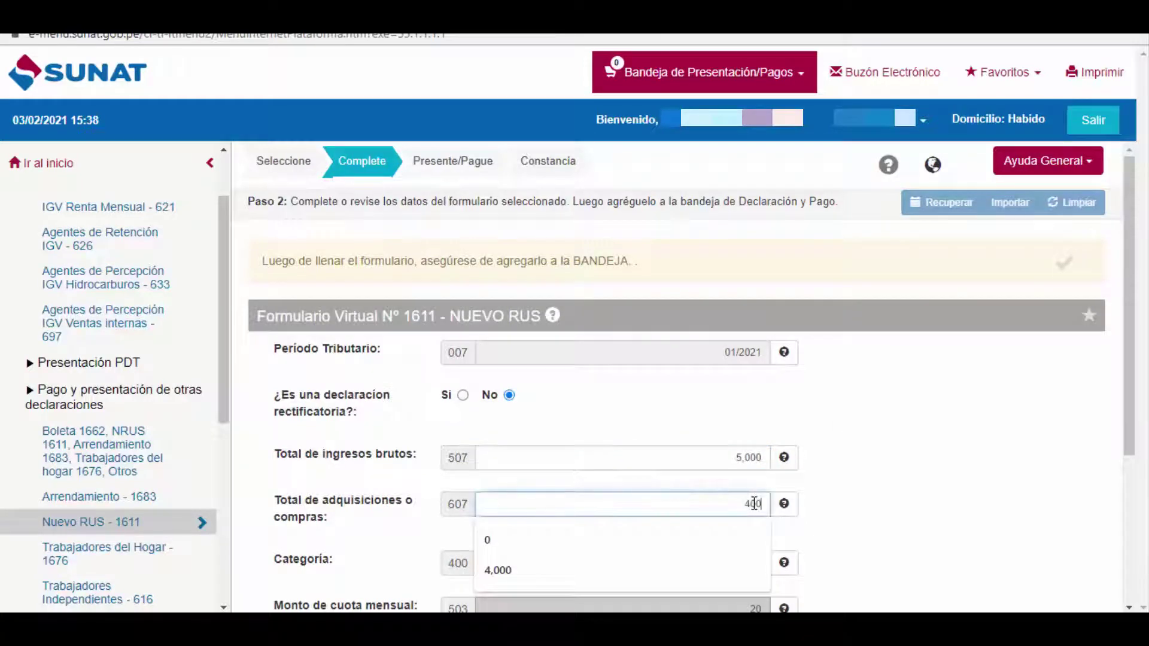
pyautogui.click(847, 513)
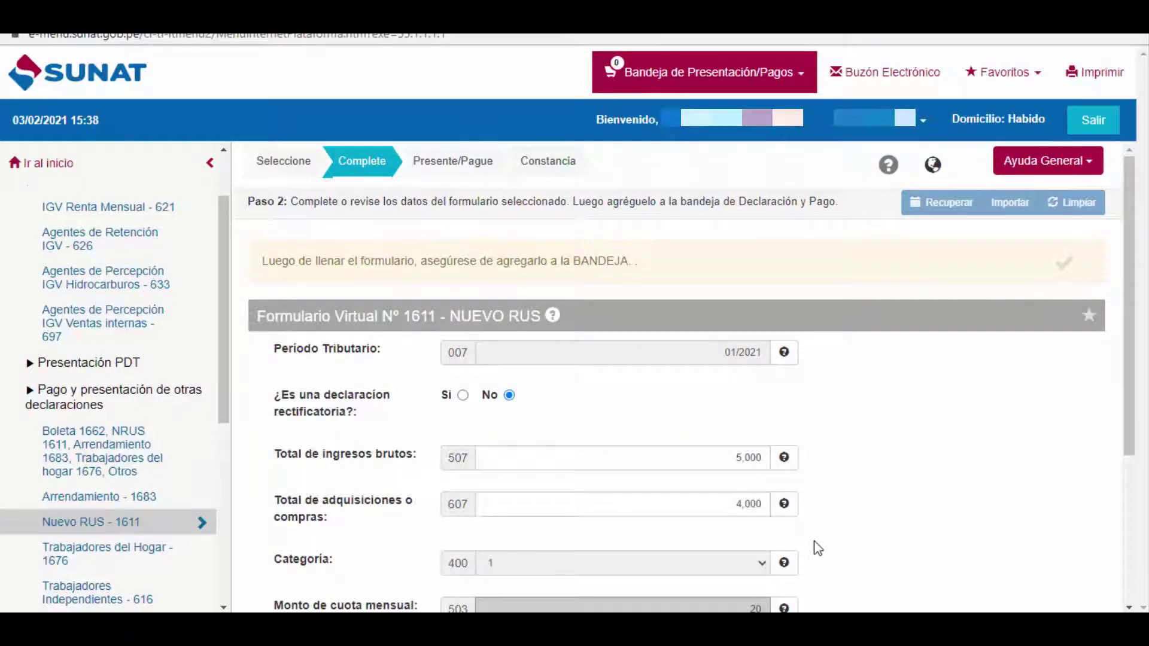
pyautogui.scroll(-3, 823, 545)
pyautogui.scroll(-1, 834, 538)
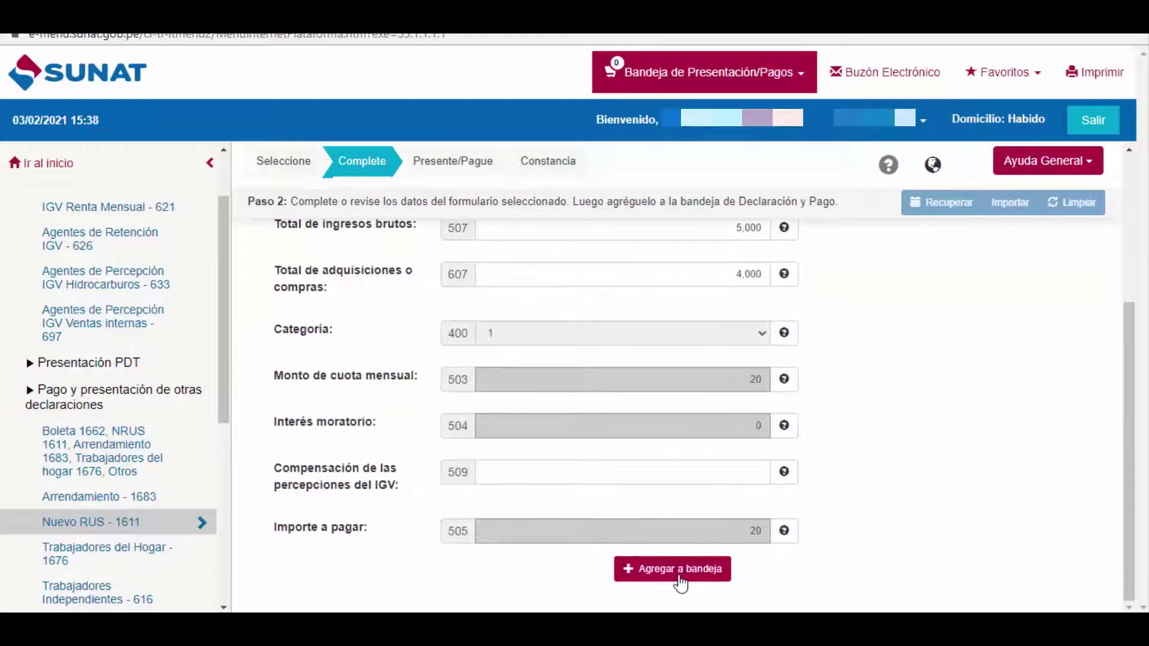
pyautogui.click(754, 469)
pyautogui.write('0')
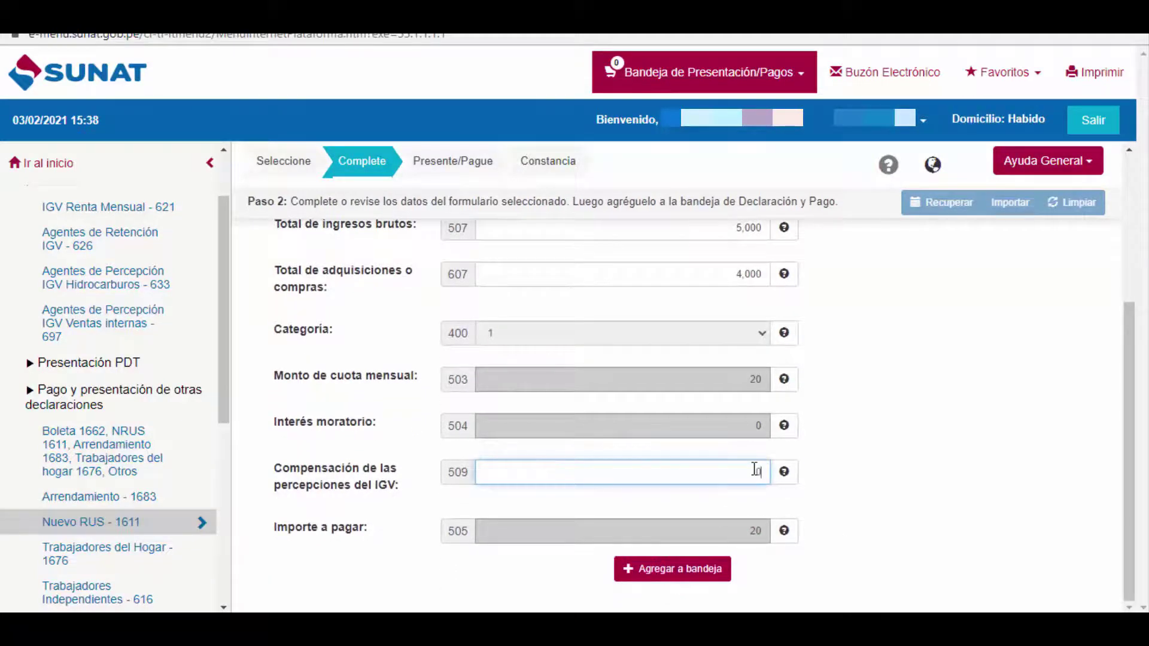
# Add the completed 1611 form to the Bandeja, proceed to Presentar/Pagar/NPS and confirm presenting and paying the form
pyautogui.click(982, 527)
pyautogui.click(693, 577)
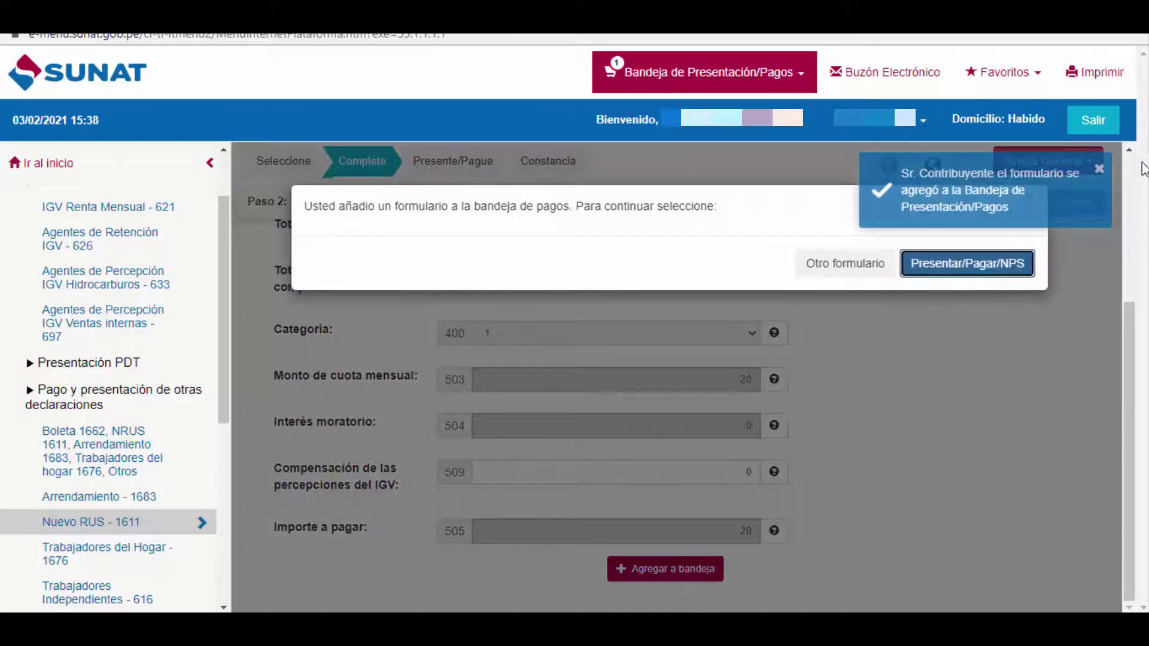
pyautogui.click(1099, 170)
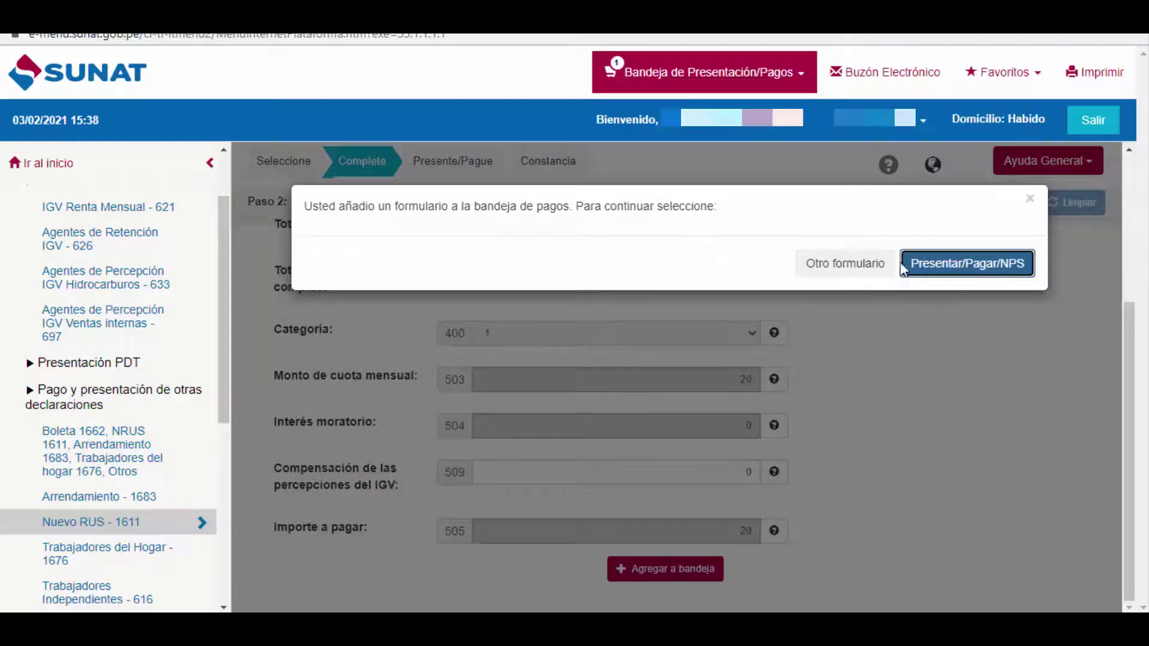
pyautogui.click(988, 268)
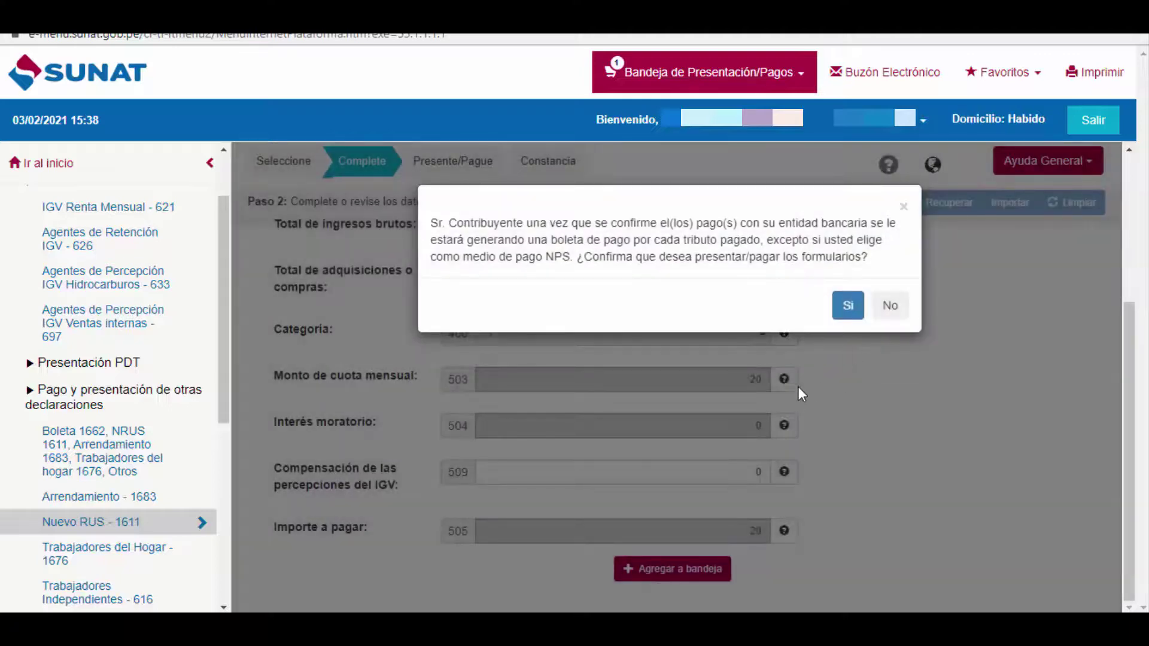
pyautogui.click(848, 306)
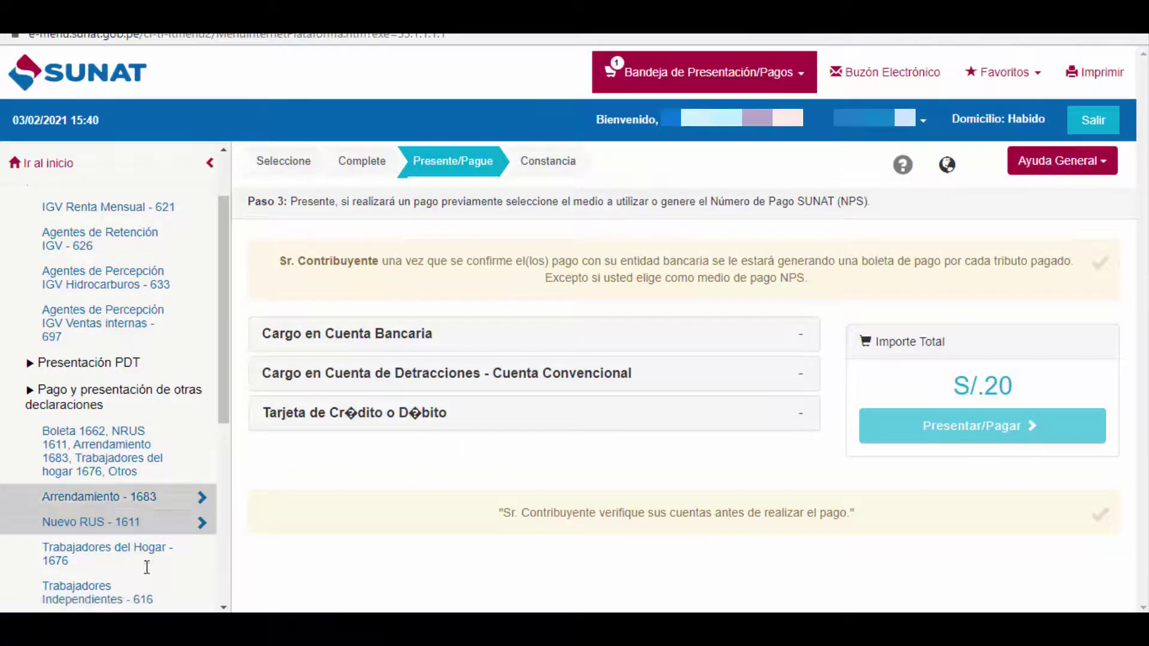
# Choose credit or debit card as the payment method, submit the S/ 20 payment and accept the card-use notice
pyautogui.click(385, 417)
pyautogui.click(445, 466)
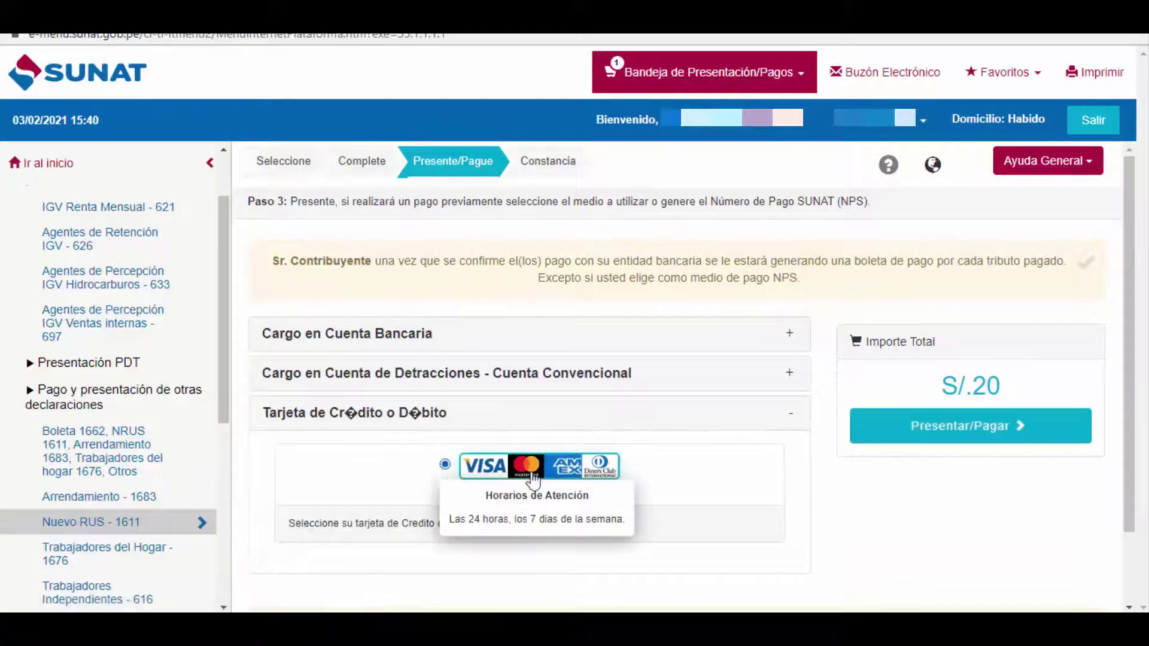
pyautogui.click(976, 428)
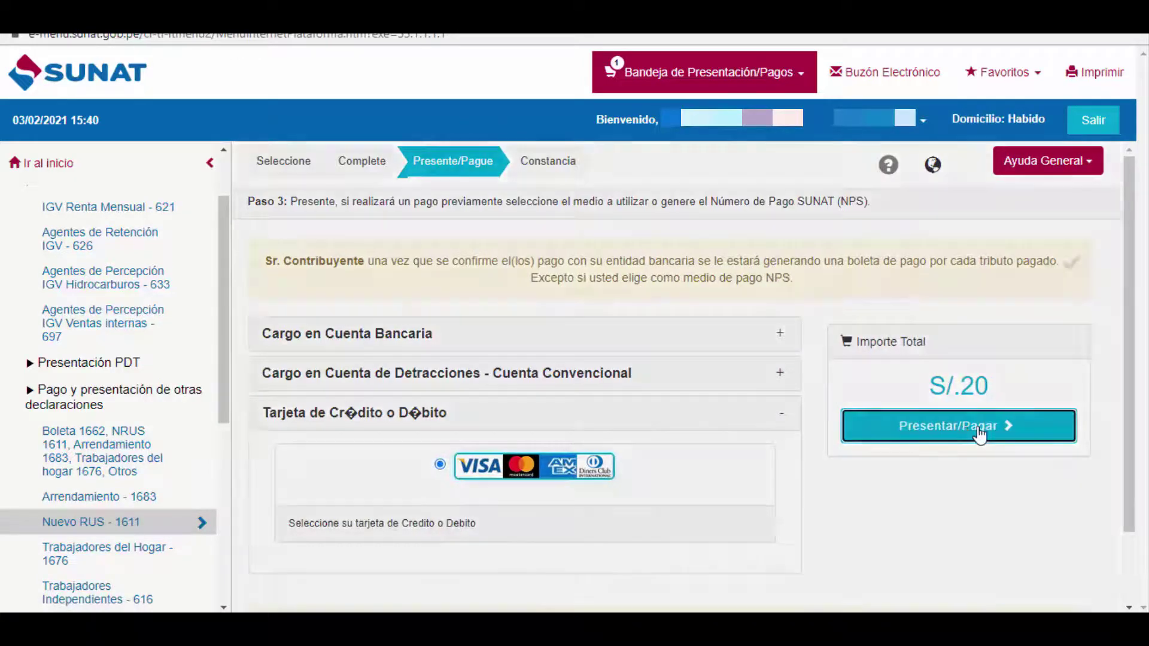
pyautogui.click(801, 290)
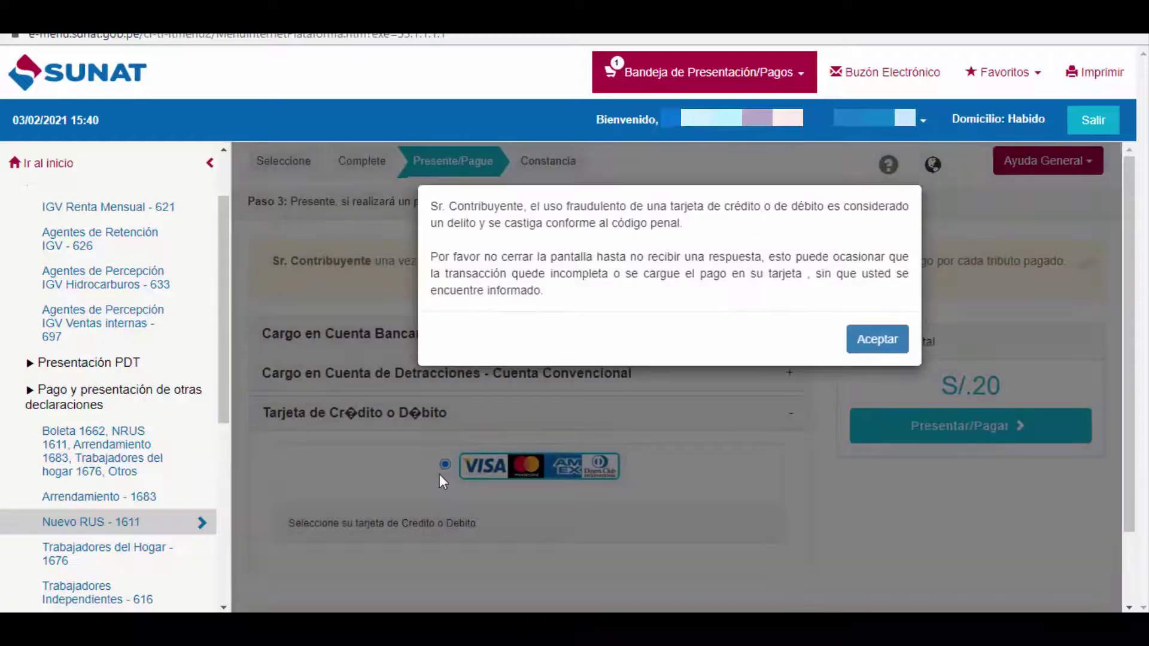
pyautogui.click(864, 352)
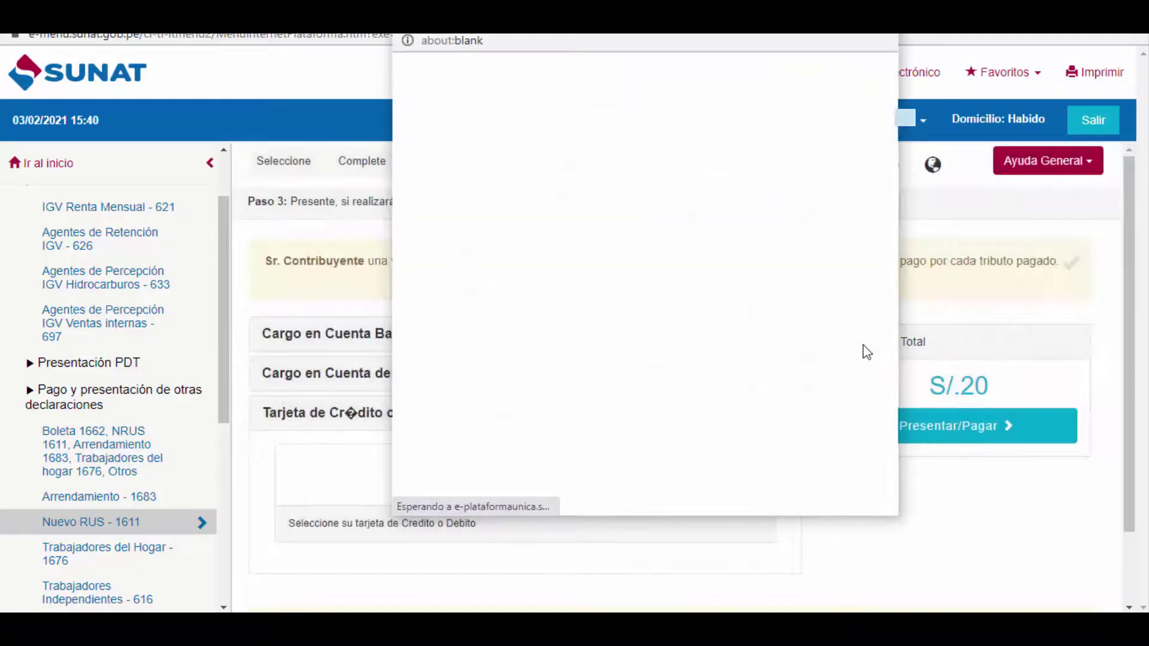